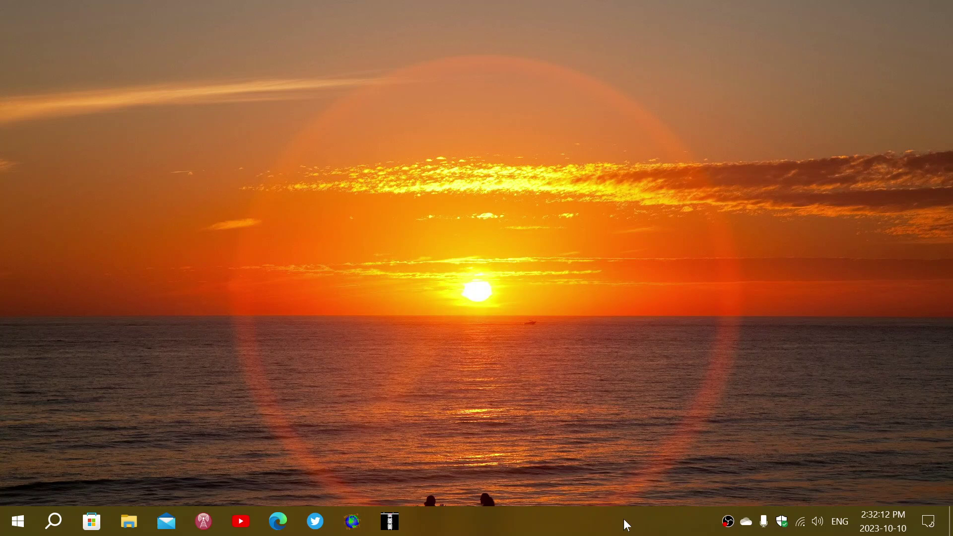
Step: Start a Windows search for winver from the taskbar
{"action": "left_click", "coordinate": [54, 522]}
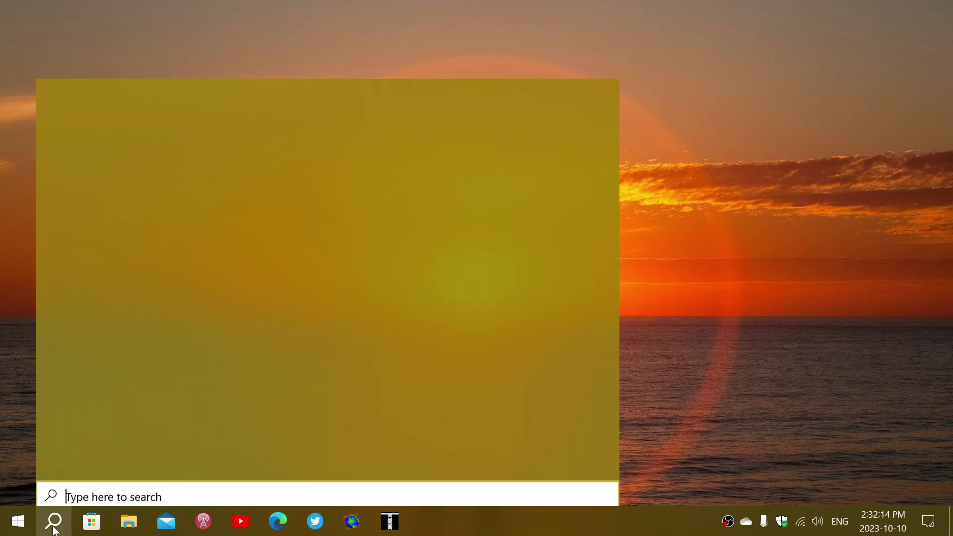
{"action": "type", "text": "w"}
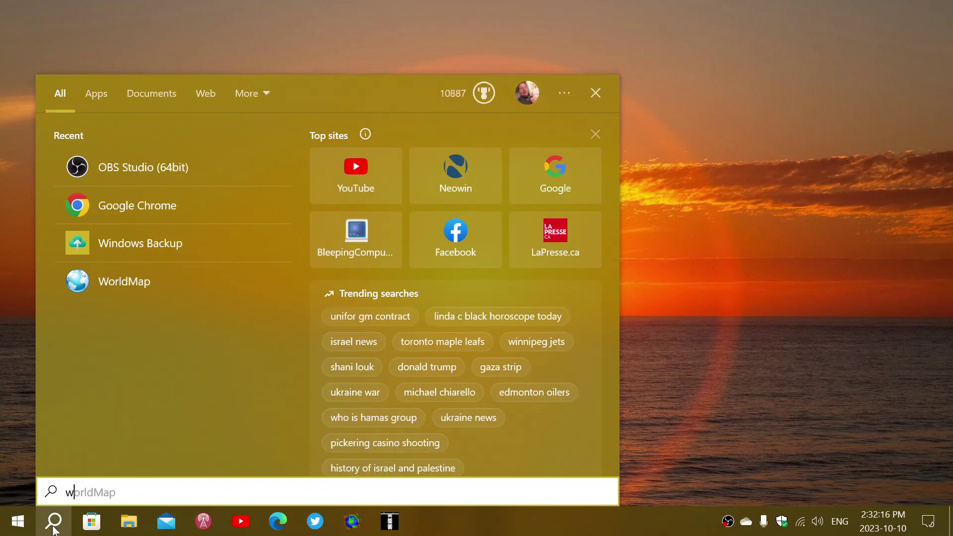
{"action": "type", "text": "inve"}
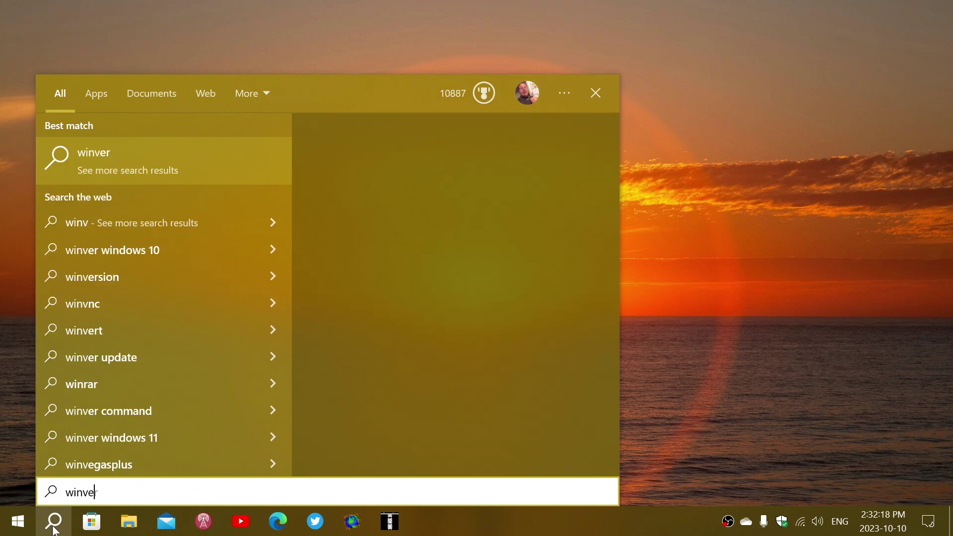
{"action": "type", "text": "r"}
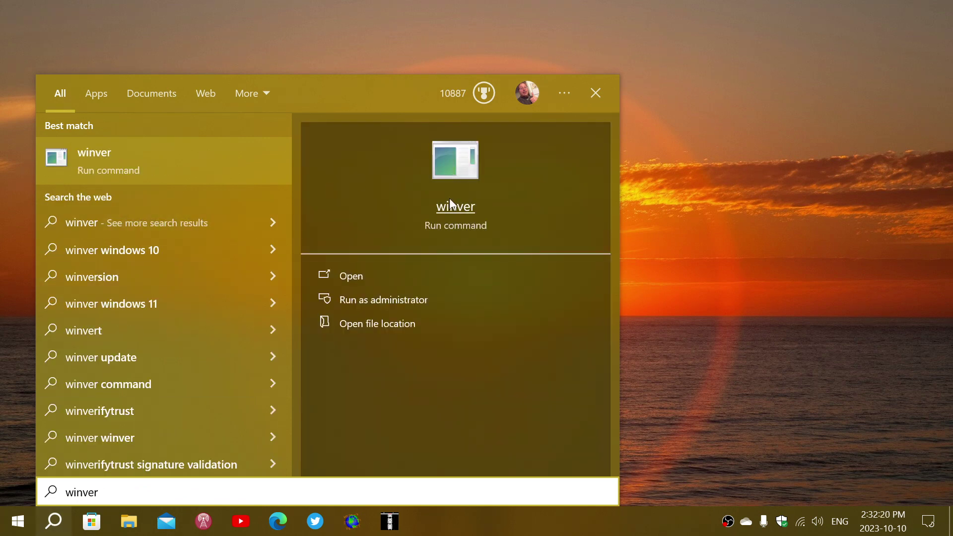
Step: Run winver and centre the About Windows dialog showing build 19045.3570
{"action": "left_click", "coordinate": [450, 206]}
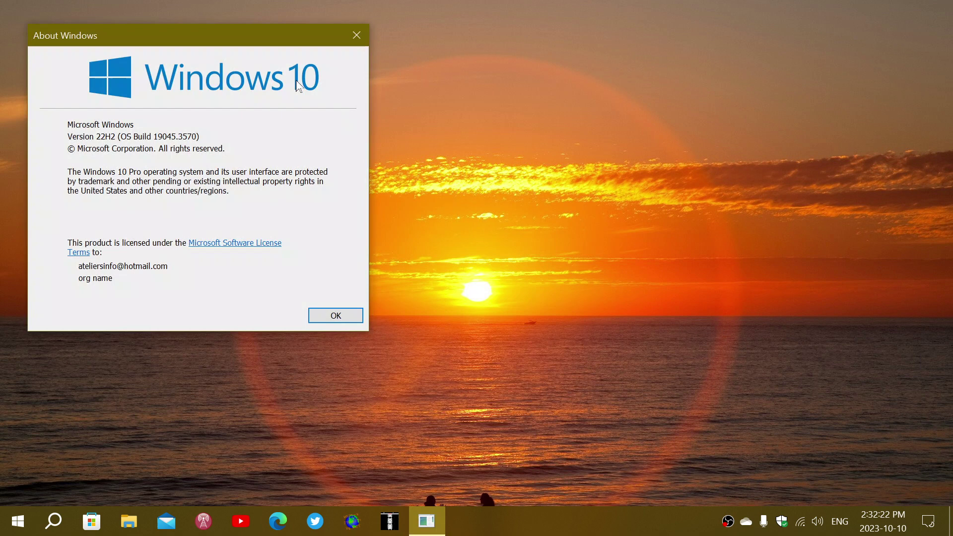
{"action": "left_click_drag", "start_coordinate": [243, 46], "coordinate": [388, 149]}
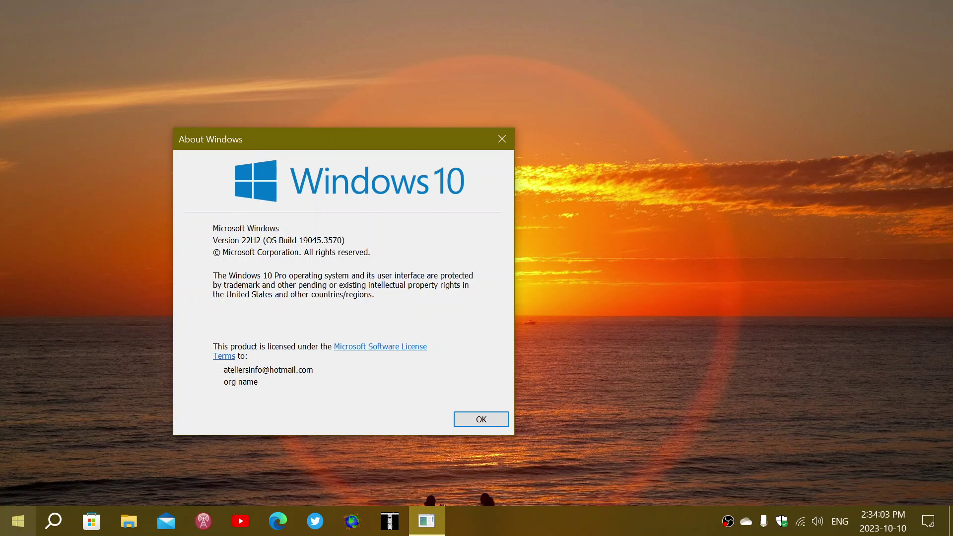
Step: Go to Update & Security in Settings from the Start menu
{"action": "left_click", "coordinate": [18, 522]}
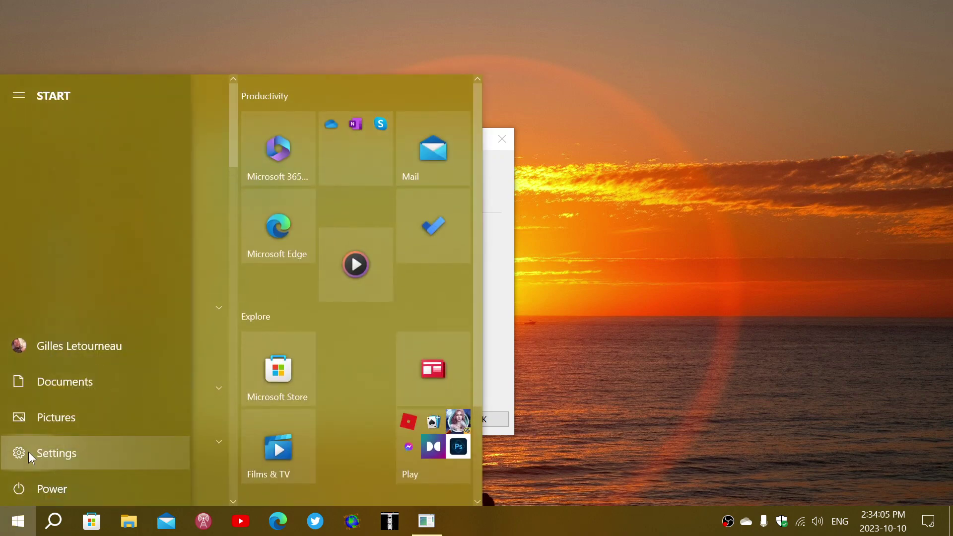
{"action": "left_click", "coordinate": [29, 451]}
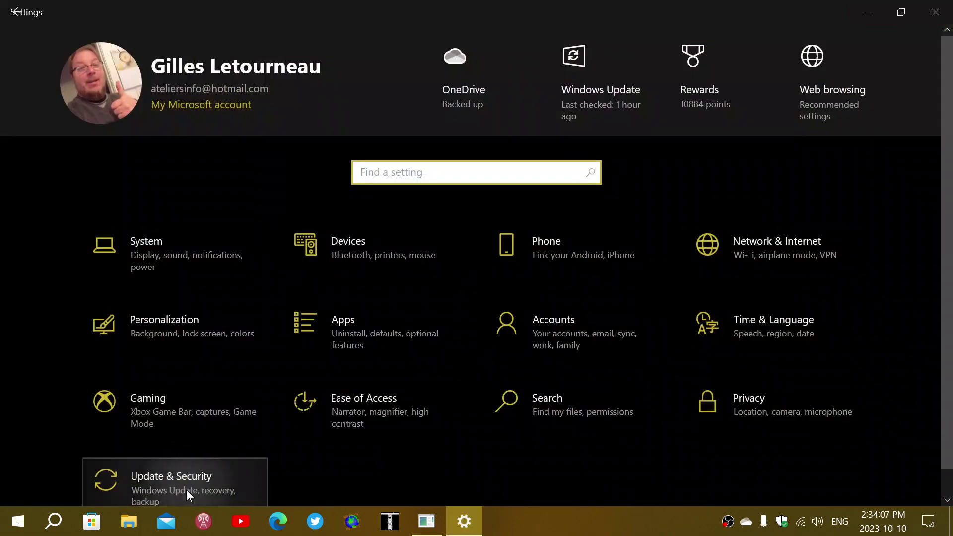
{"action": "left_click", "coordinate": [186, 489]}
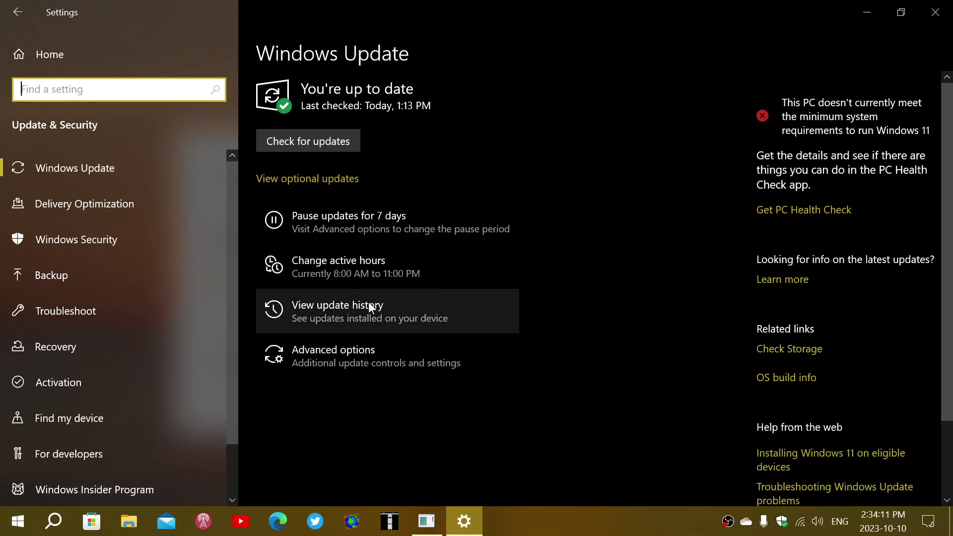
Step: Check update history for KB5031356, then close Settings
{"action": "left_click", "coordinate": [386, 312]}
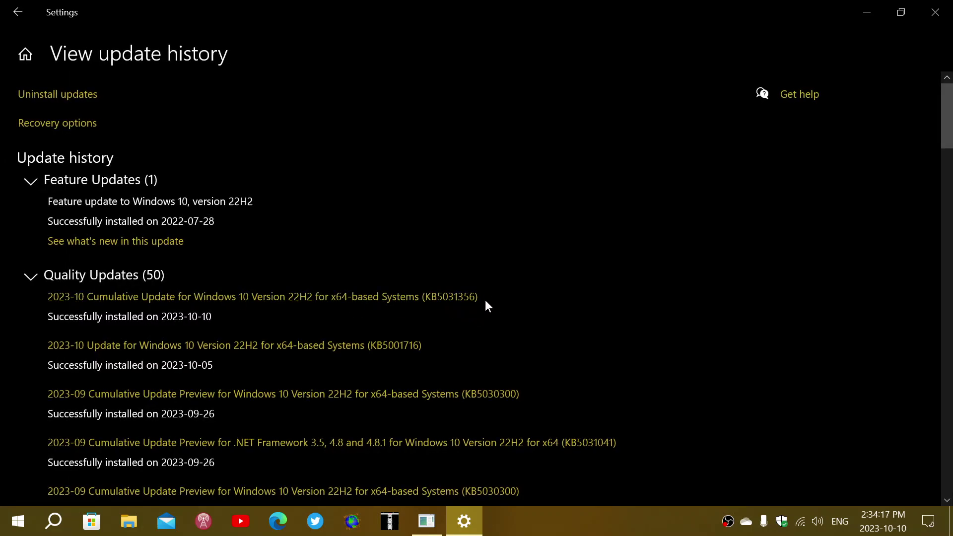
{"action": "left_click", "coordinate": [935, 13]}
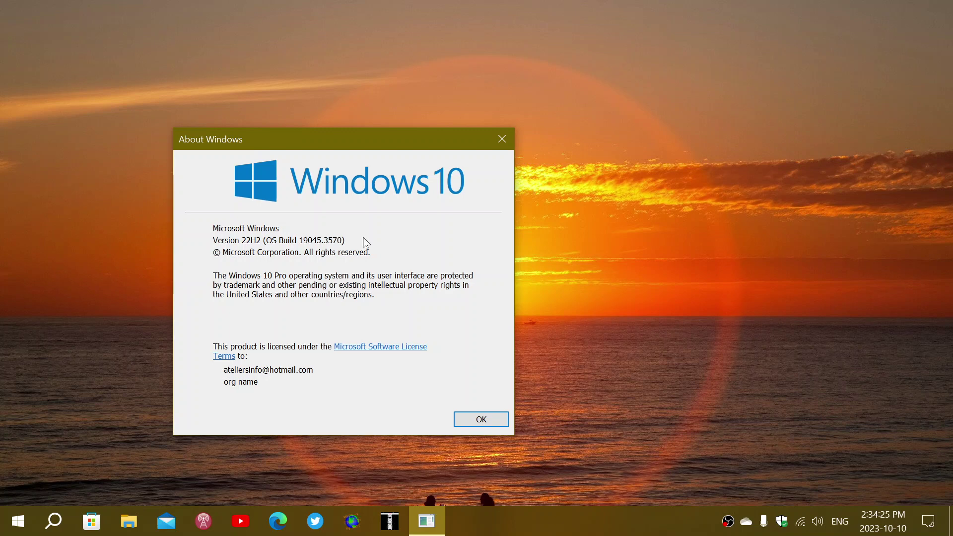
Step: Close the About Windows dialog showing build 19045.3570
{"action": "left_click", "coordinate": [503, 139]}
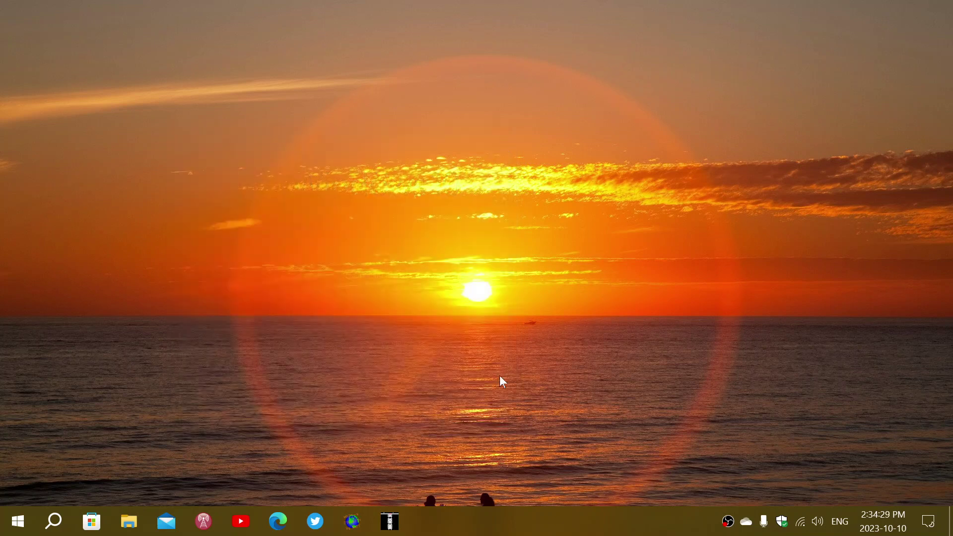